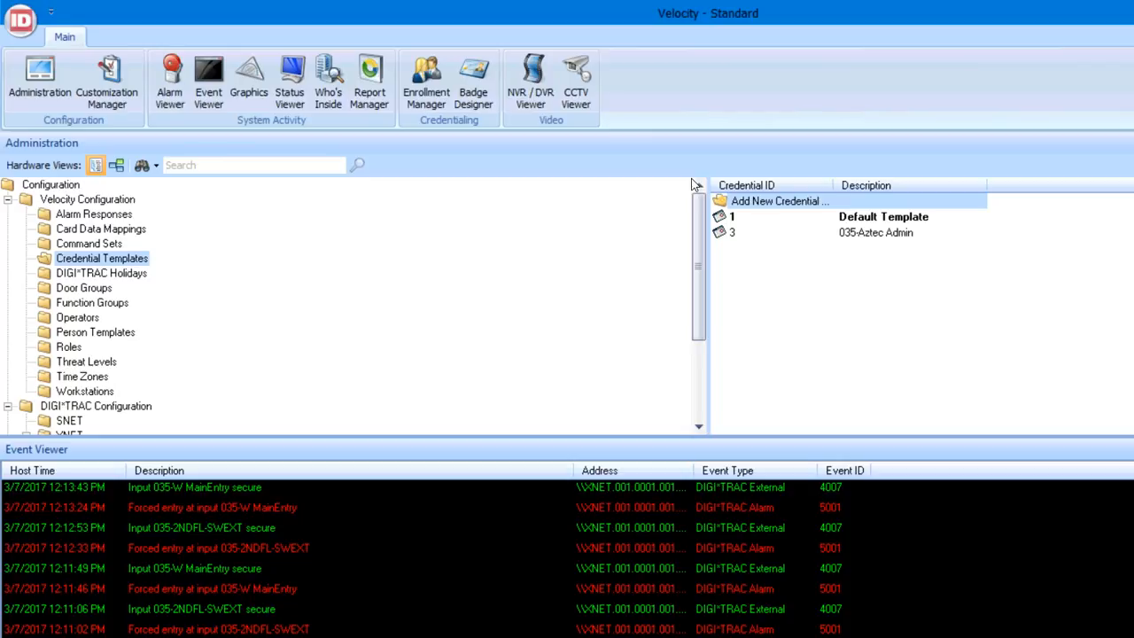
# - Start a new credential template and add a Momentary access function for the door group 035-Staff 0600-1800 M-F
pyautogui.click(630, 160)
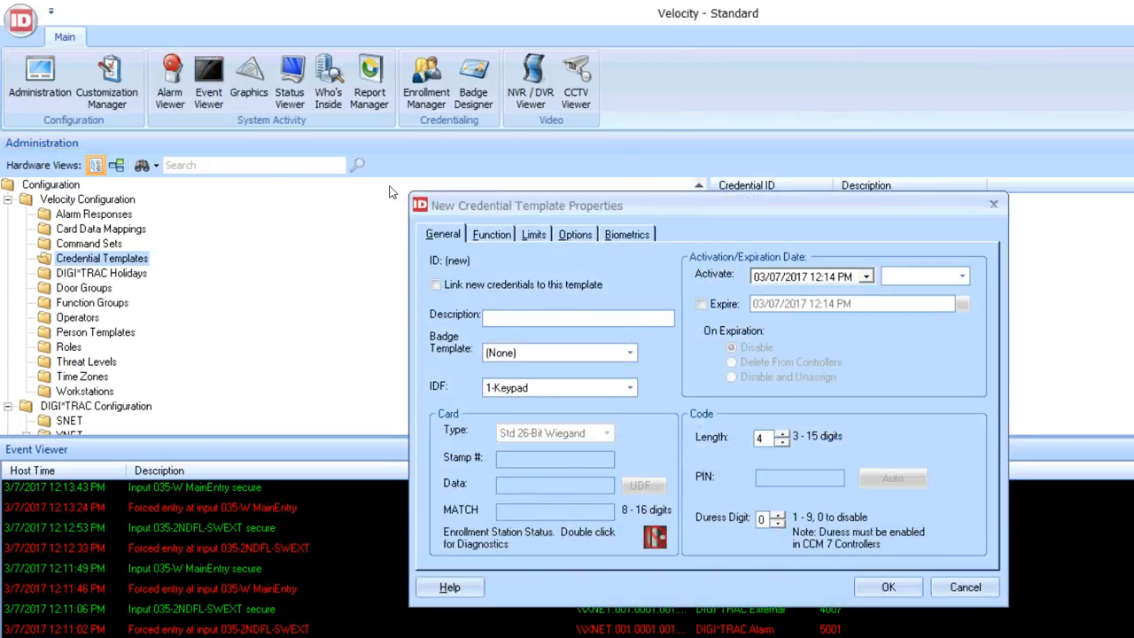
pyautogui.click(489, 234)
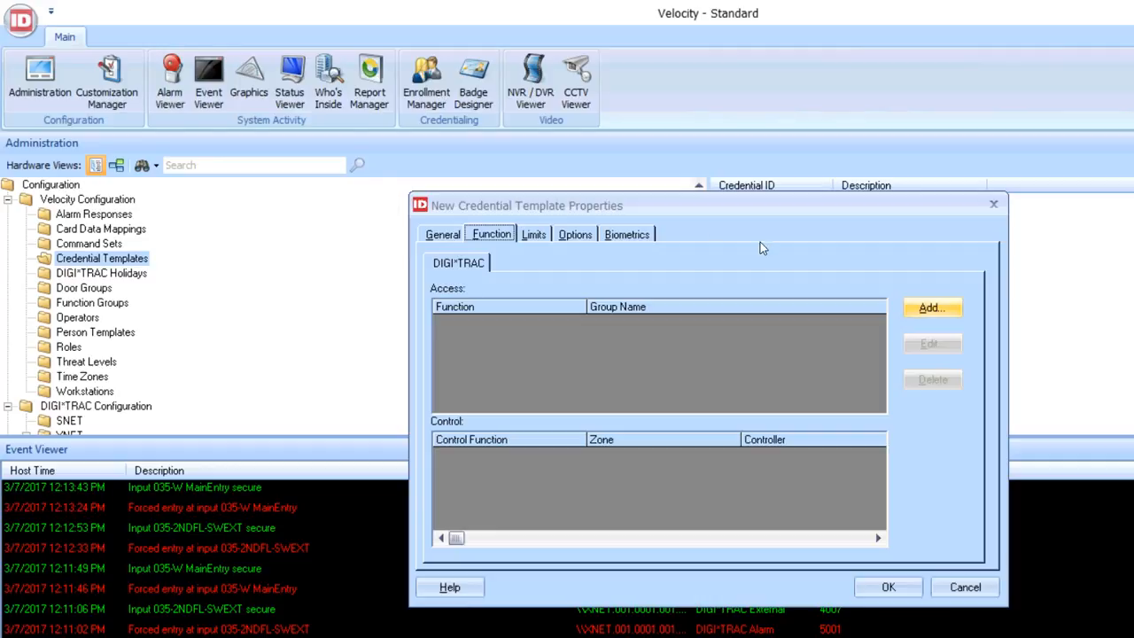
pyautogui.click(932, 308)
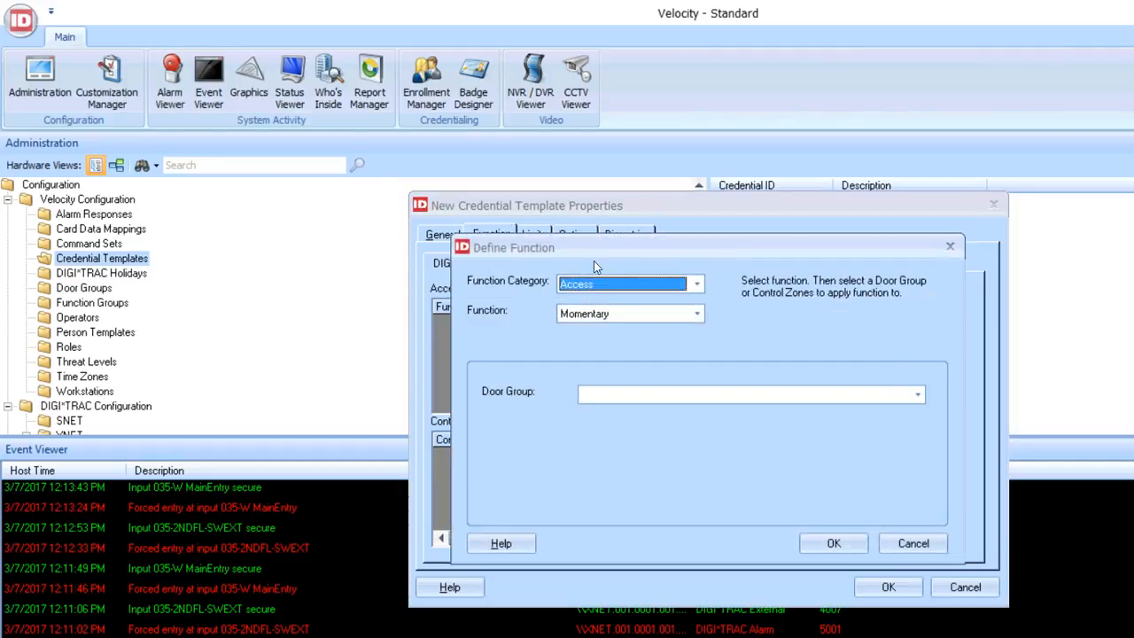
pyautogui.click(918, 395)
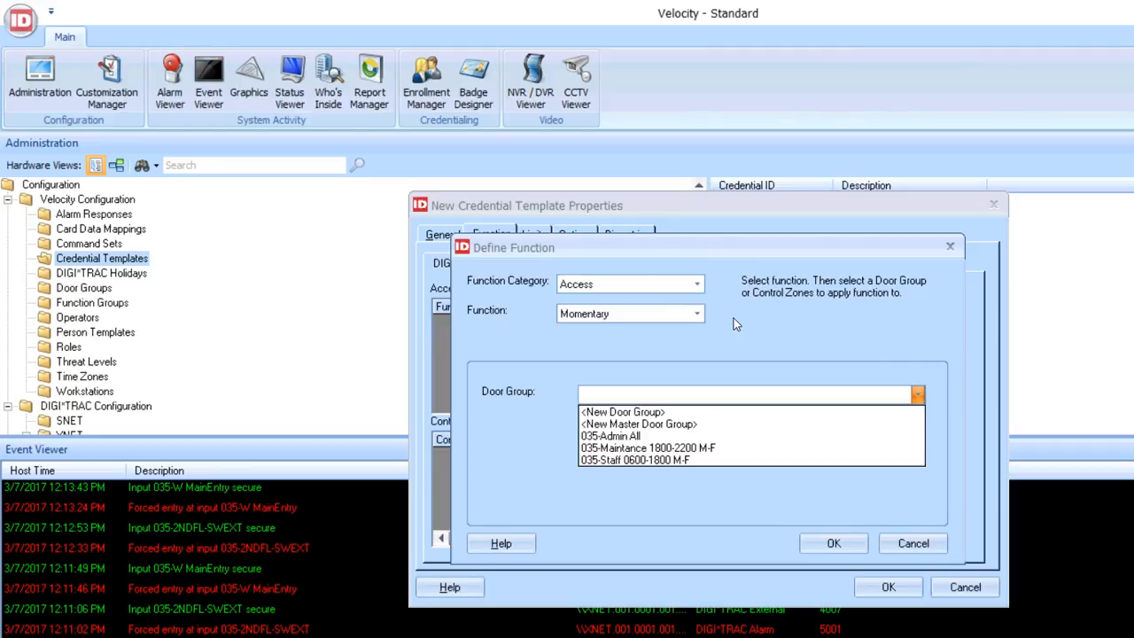
pyautogui.press('Down')
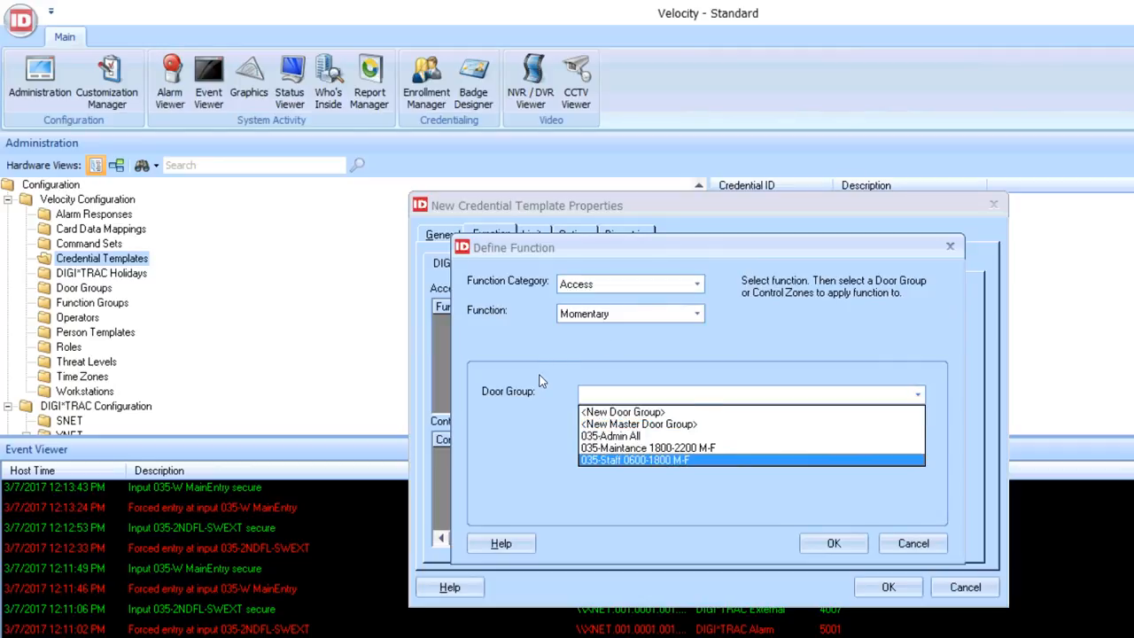
pyautogui.press('Return')
pyautogui.press('Return')
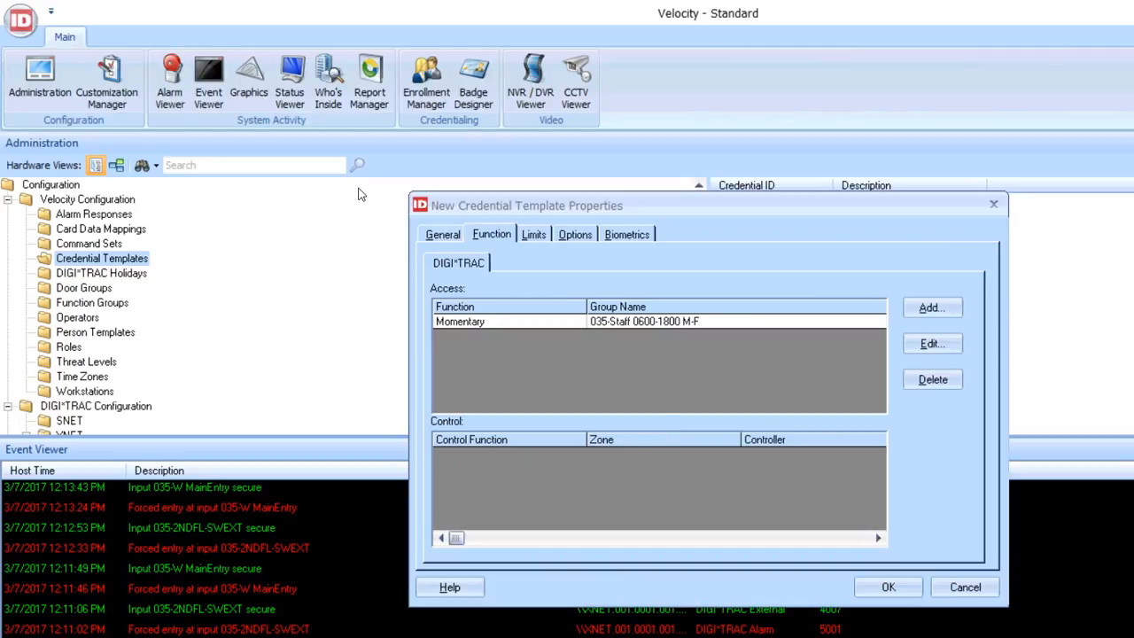
# - Describe the new template as "035-Staff 6-6 m-f" and set its IDF to 2-Card
pyautogui.hotkey('alt', 'g')
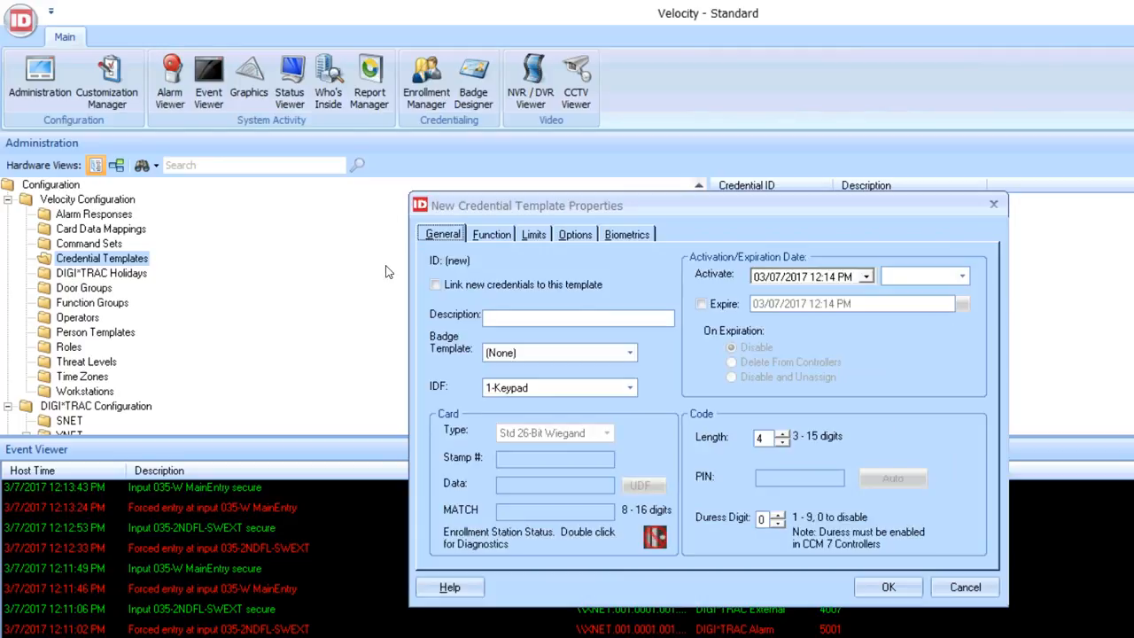
pyautogui.press('Tab')
pyautogui.write('035-Staff 6-6')
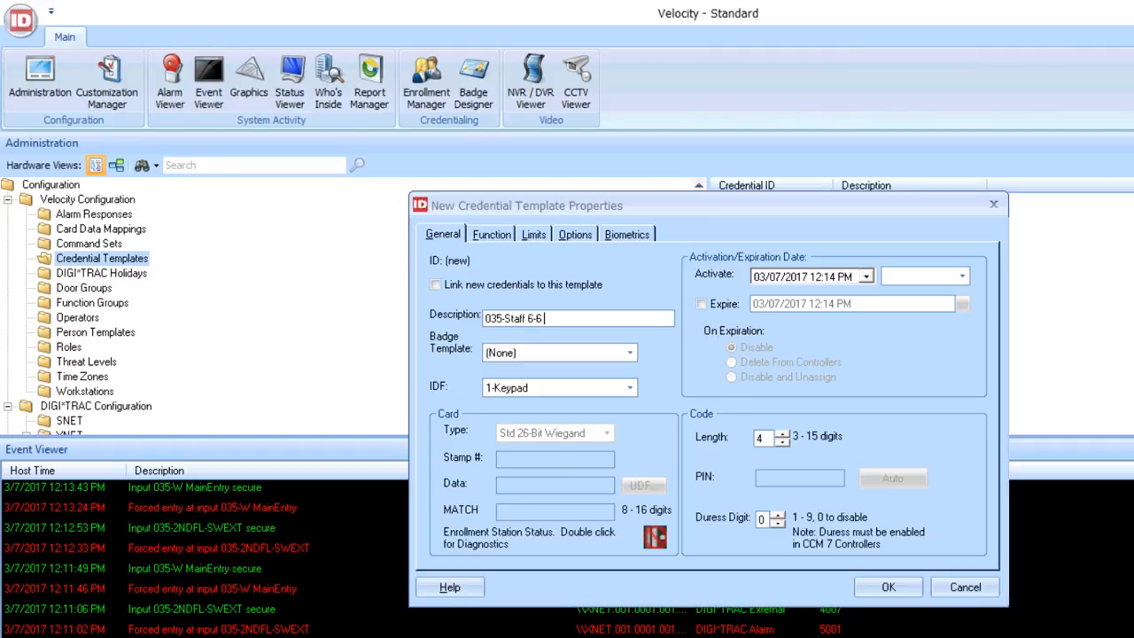
pyautogui.write(' m-f')
pyautogui.click(630, 388)
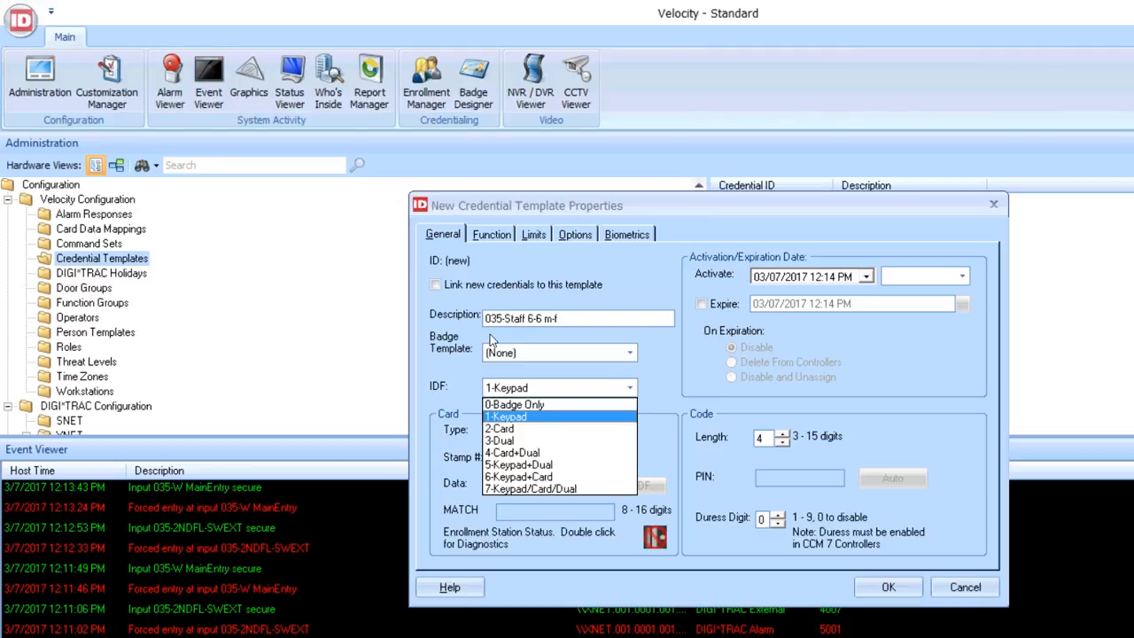
pyautogui.click(606, 429)
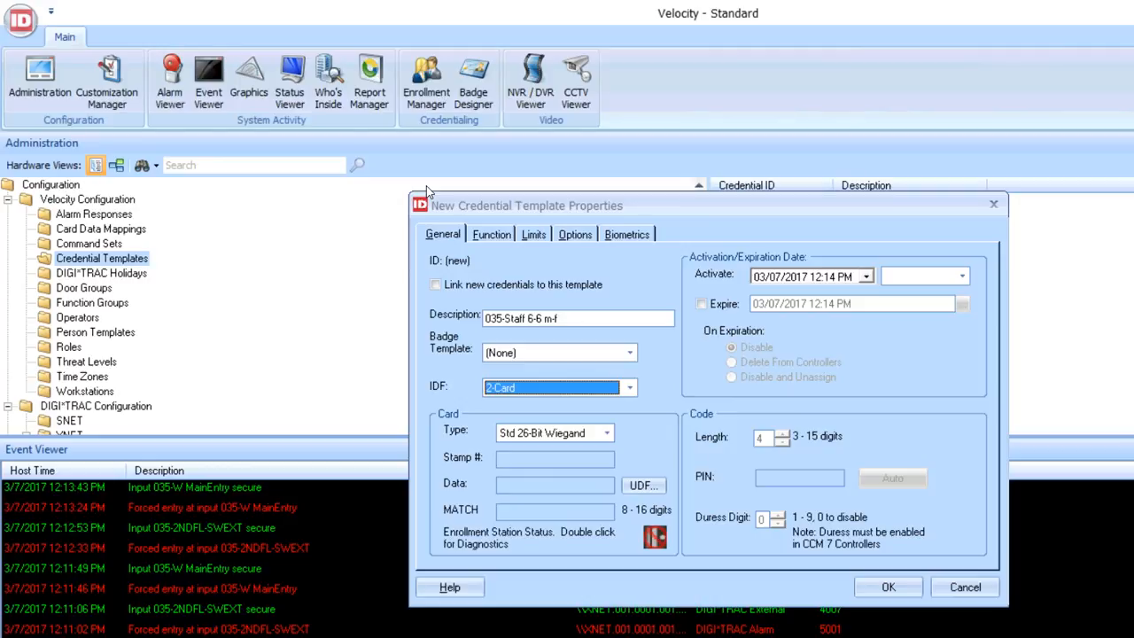
# - Set the new template's threat authority to 10 - Level 10
pyautogui.click(533, 234)
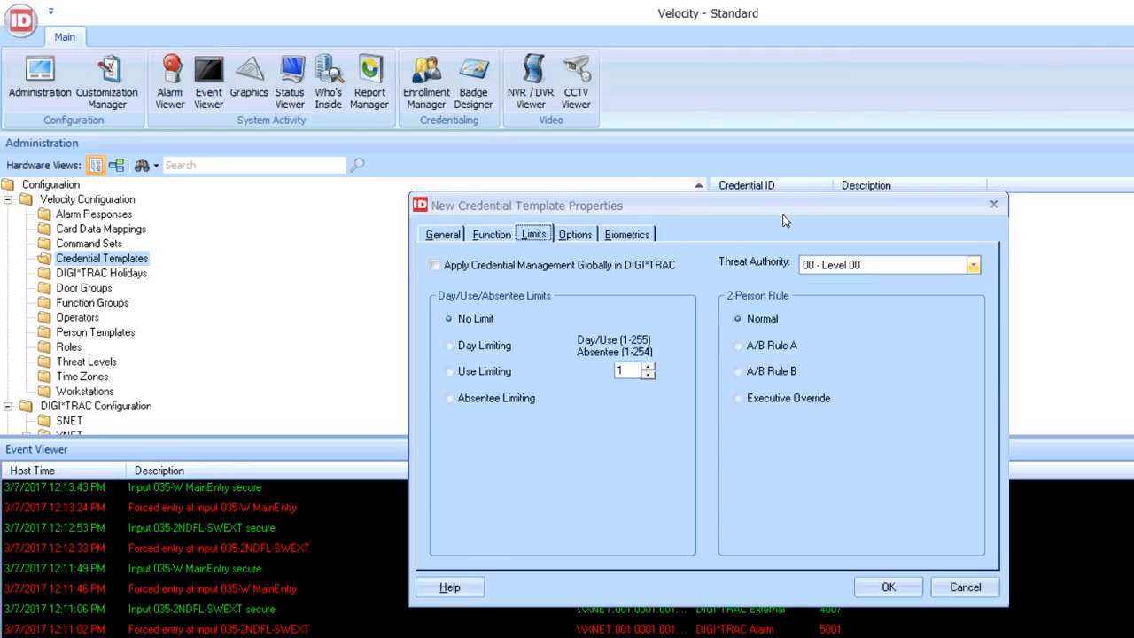
pyautogui.click(974, 265)
pyautogui.scroll(-2, 940, 340)
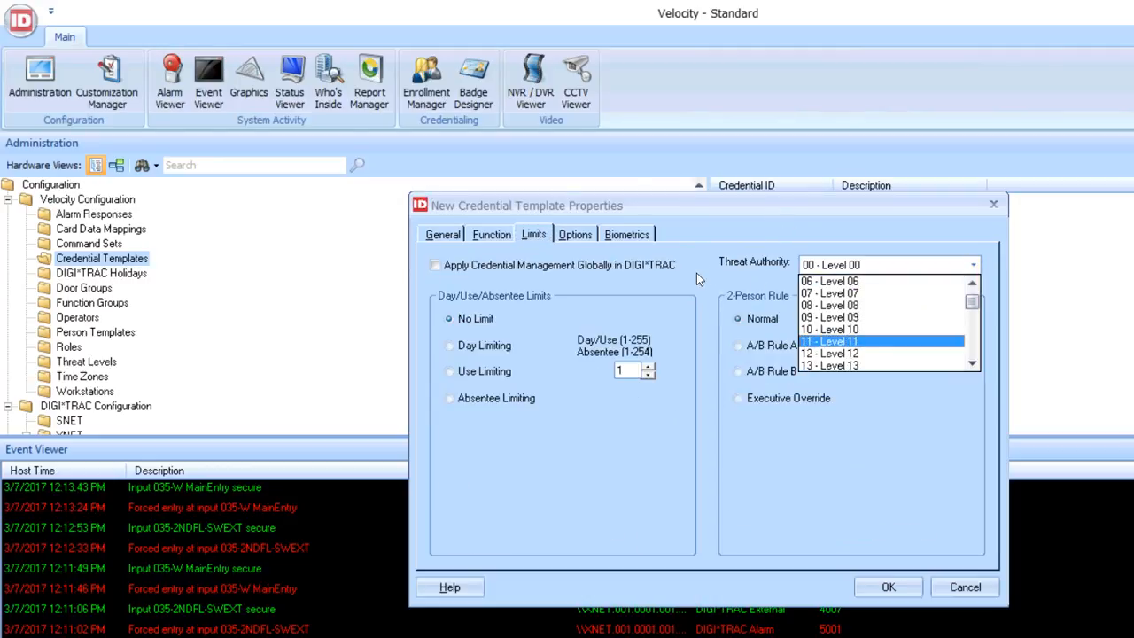
pyautogui.click(850, 329)
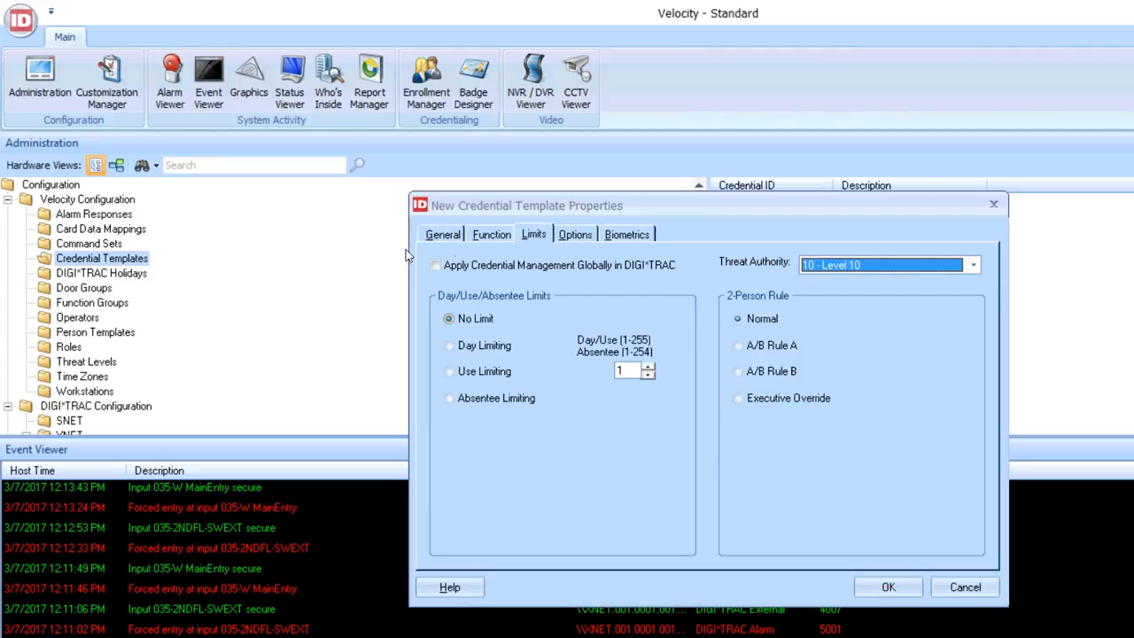
# - Review the new template's options, limits, function and general settings, and save the template
pyautogui.click(627, 234)
pyautogui.click(575, 234)
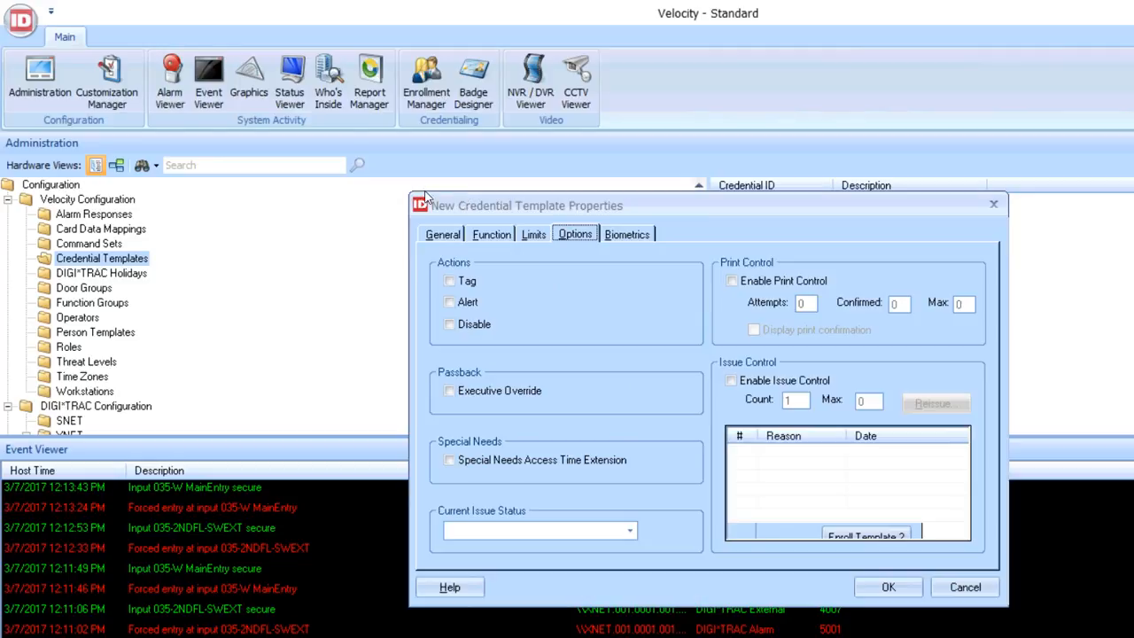
pyautogui.click(533, 234)
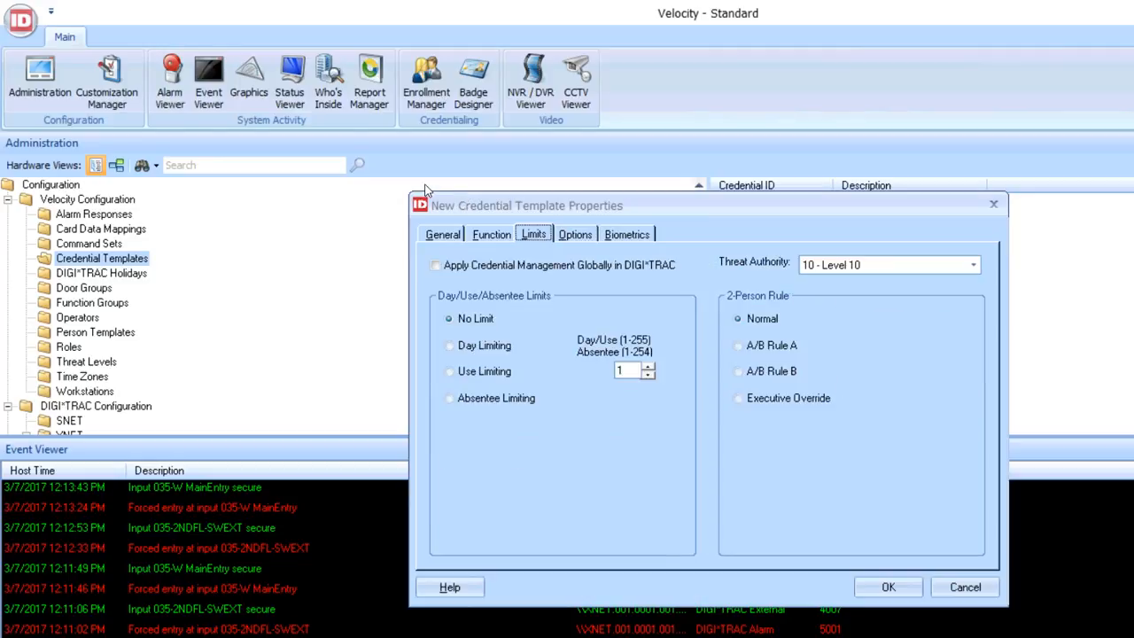
pyautogui.click(492, 234)
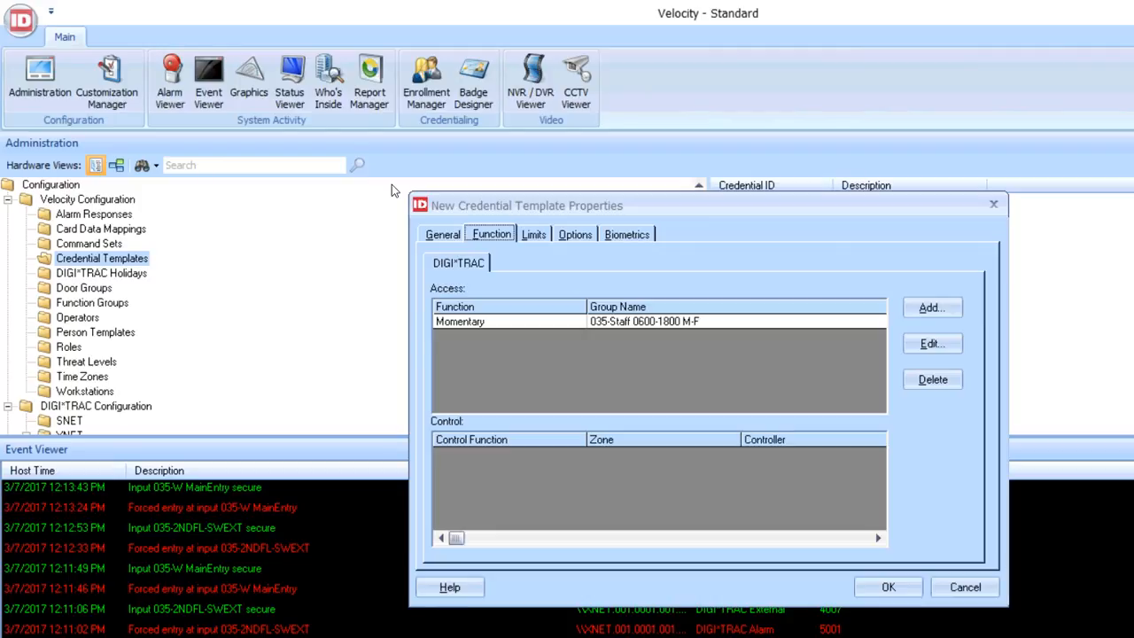
pyautogui.click(443, 234)
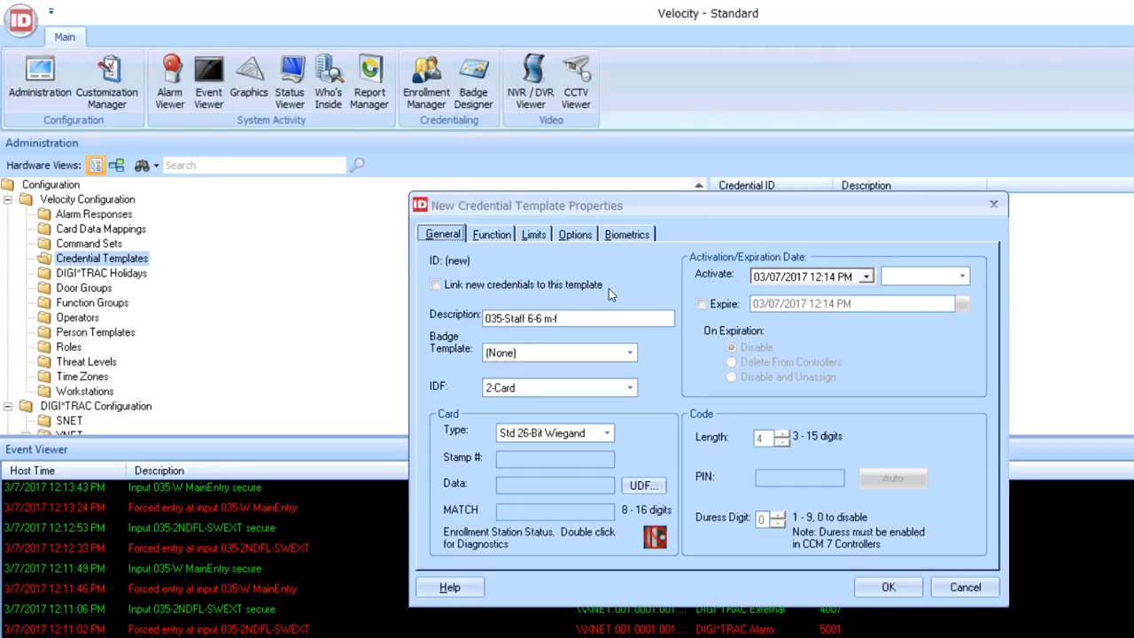
pyautogui.click(889, 587)
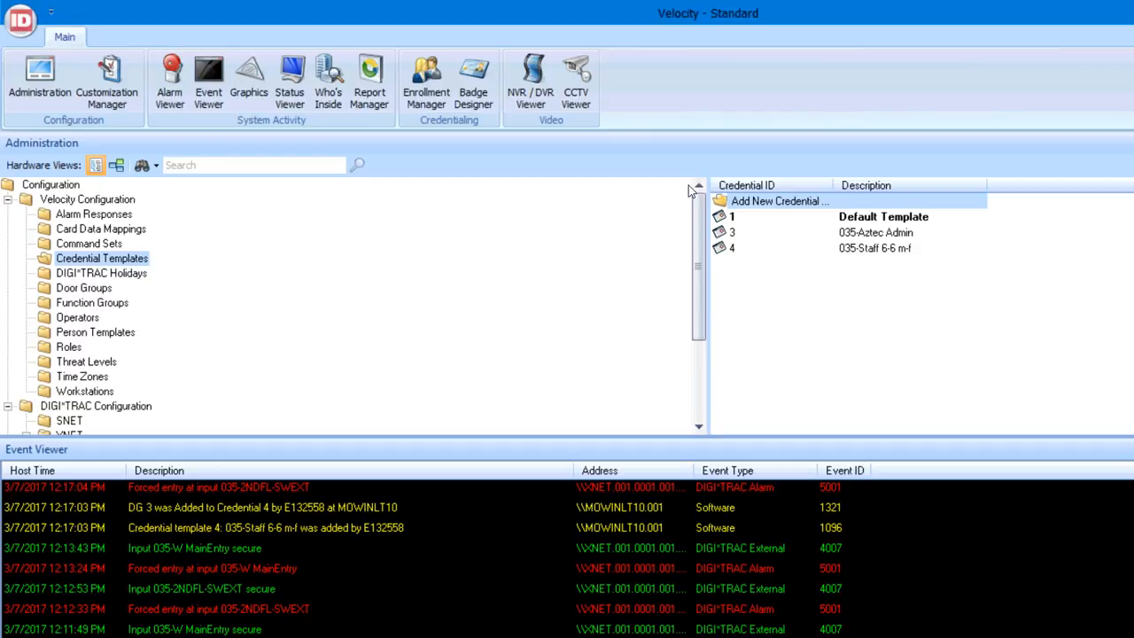
# - Open the 035-Aztec Admin credential template and change its description to "035-Aztec Admin 24-7"
pyautogui.press('Down')
pyautogui.press('Down')
pyautogui.press('Return')
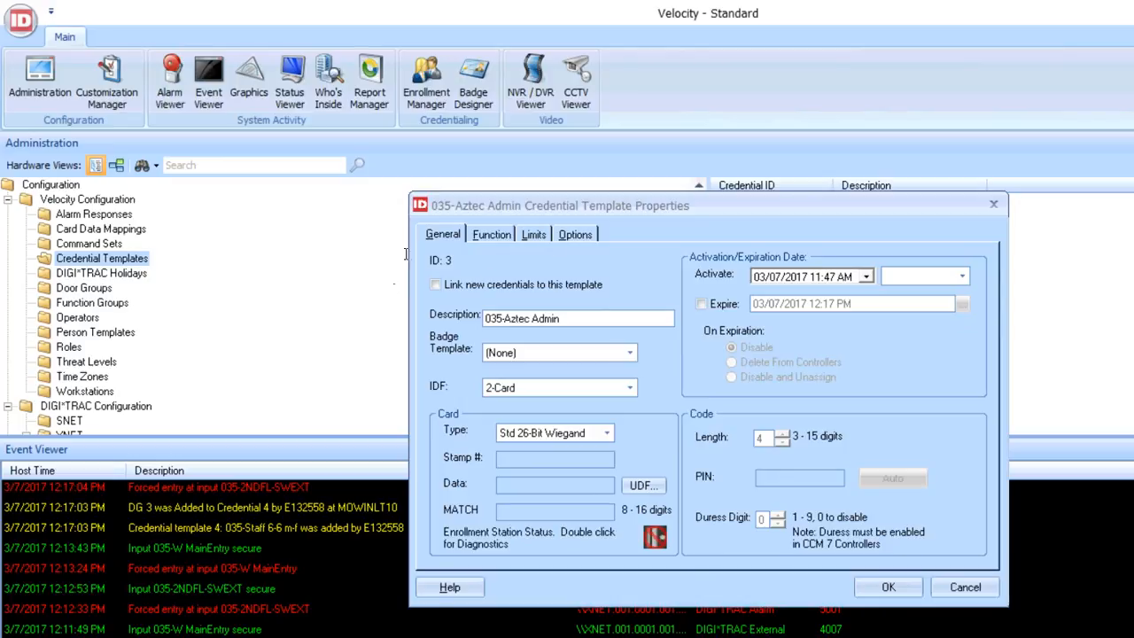
pyautogui.write('24-')
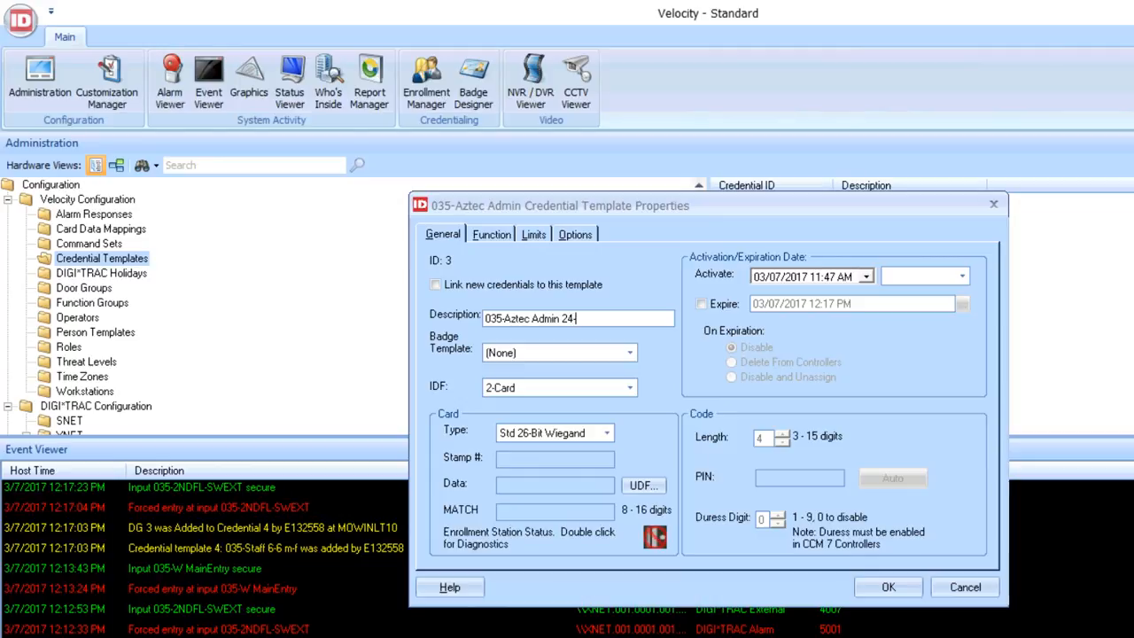
pyautogui.write('7')
# - Review the Aztec Admin template's limits, options, general and function settings, and save the template
pyautogui.hotkey('alt', 'l')
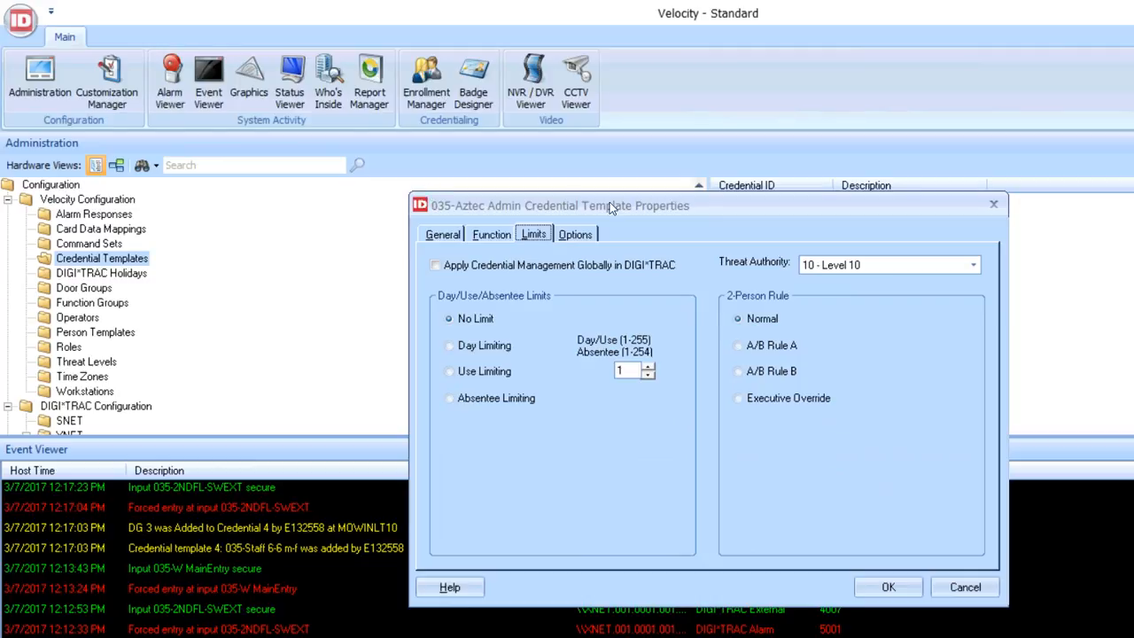
pyautogui.hotkey('alt', 'o')
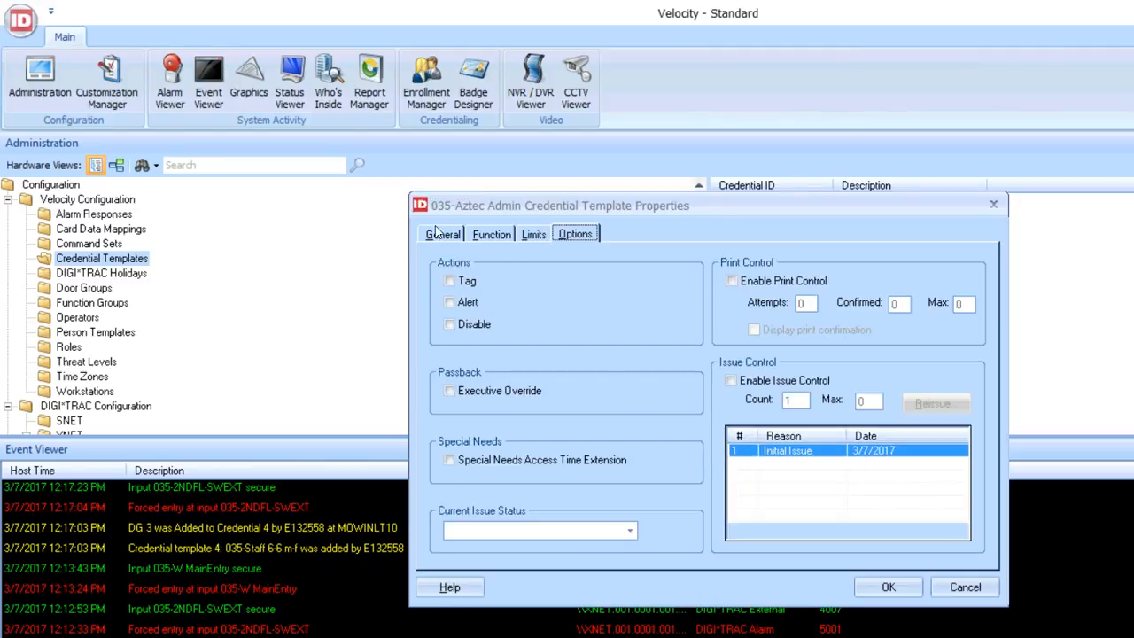
pyautogui.hotkey('alt', 'g')
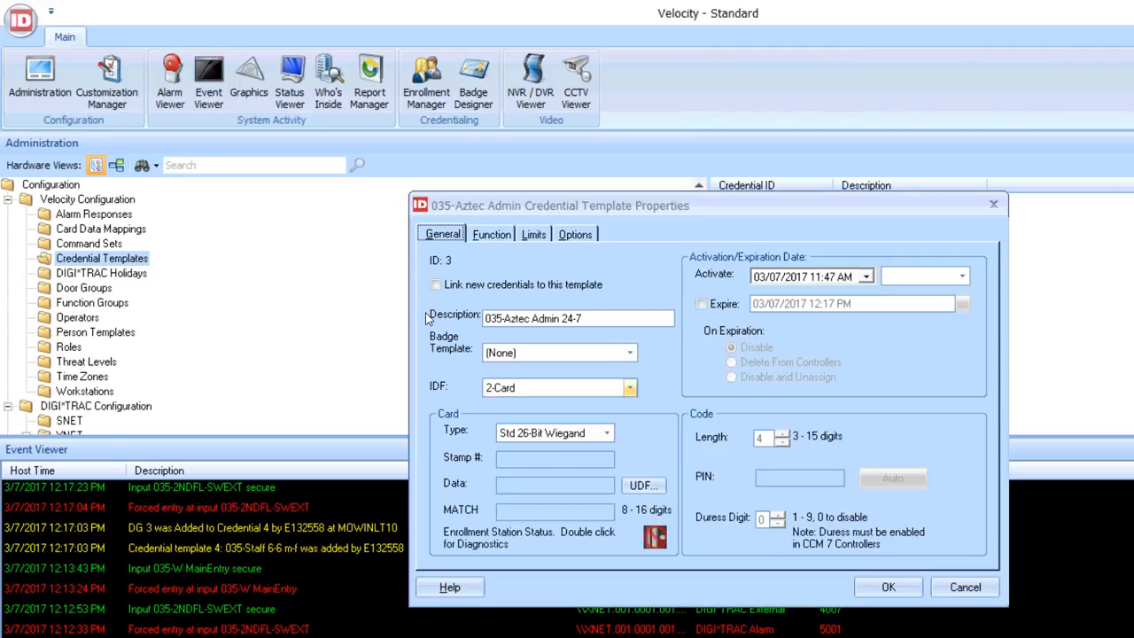
pyautogui.hotkey('alt', 'f')
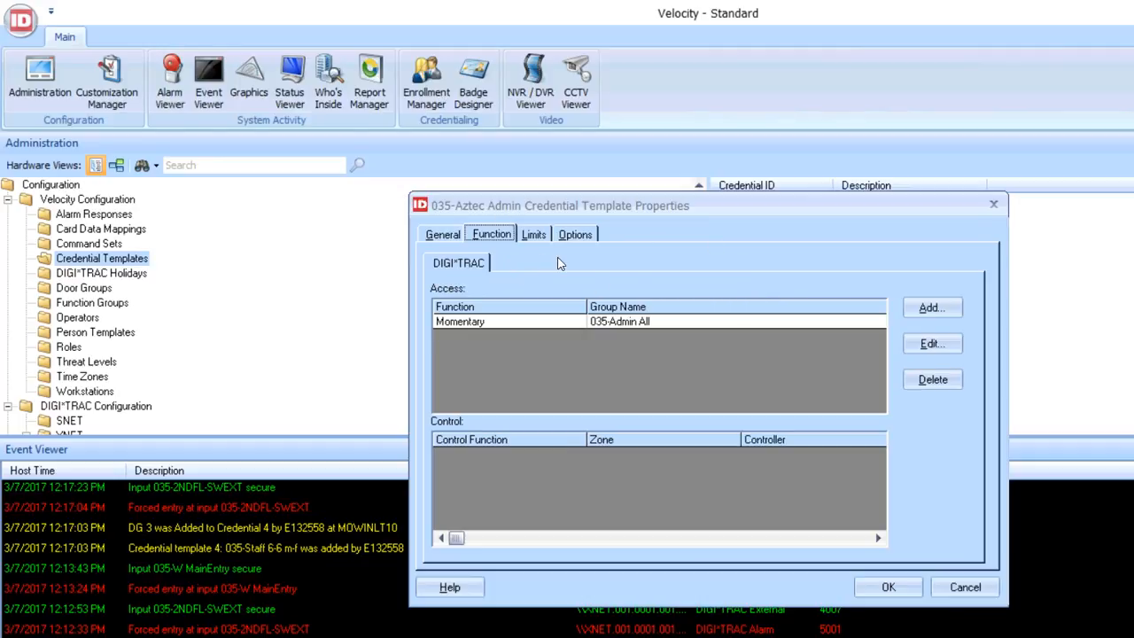
pyautogui.press('Return')
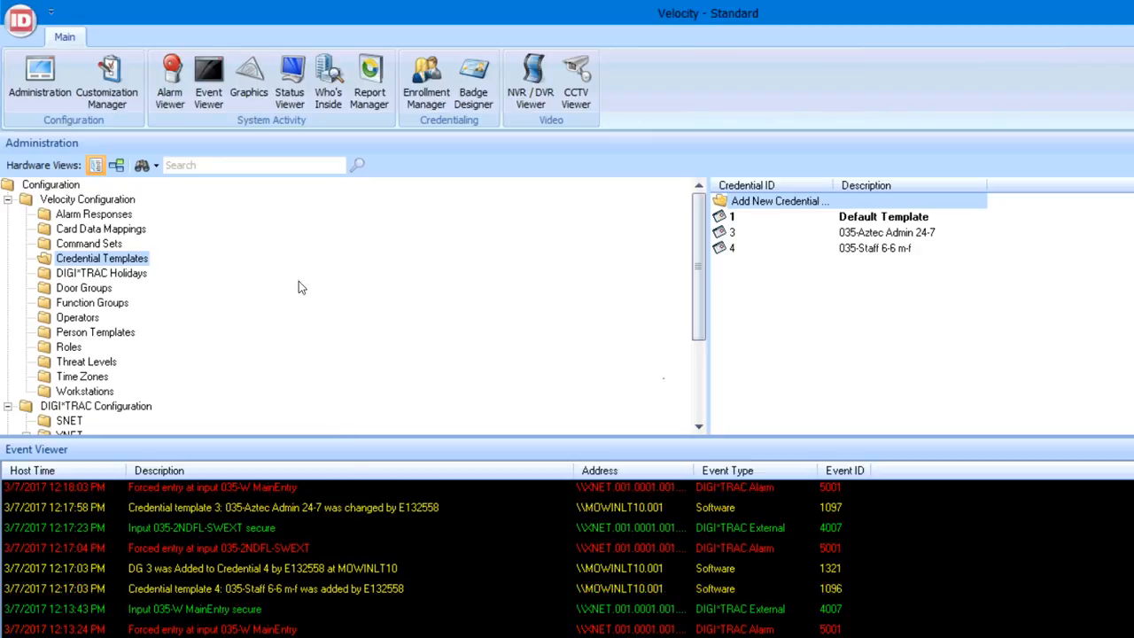
pyautogui.rightClick(872, 233)
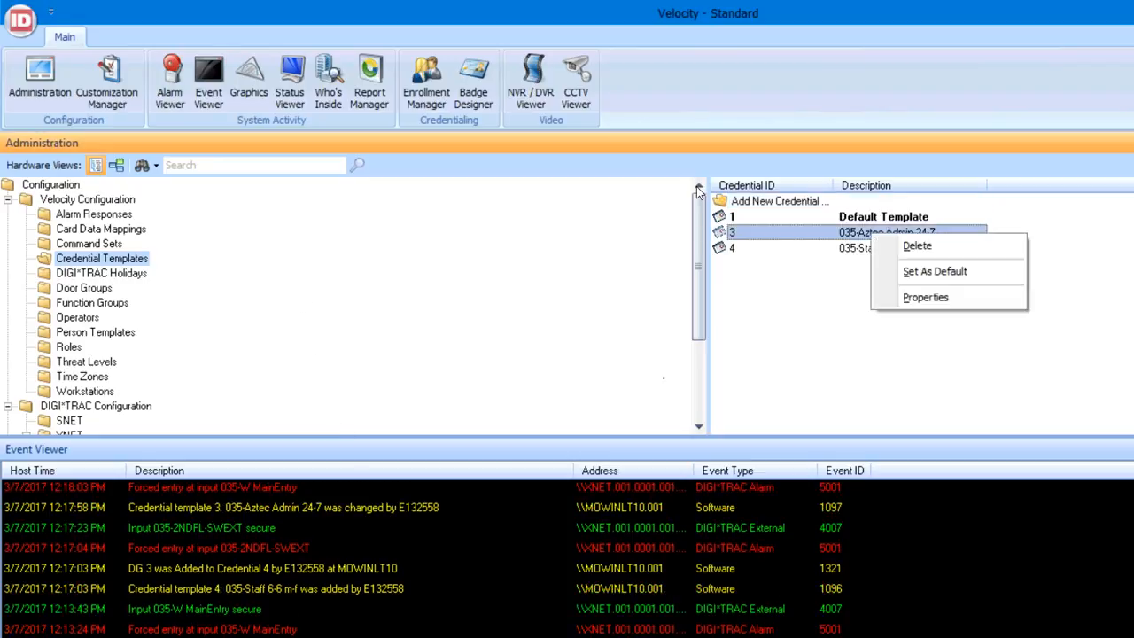
pyautogui.press('Down')
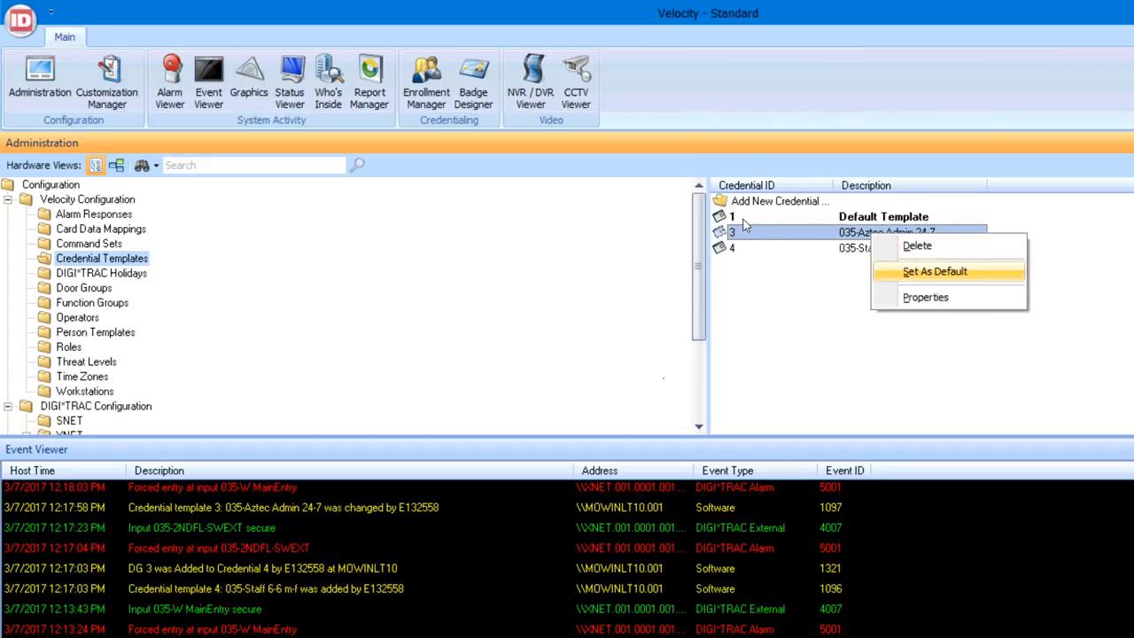
pyautogui.click(453, 227)
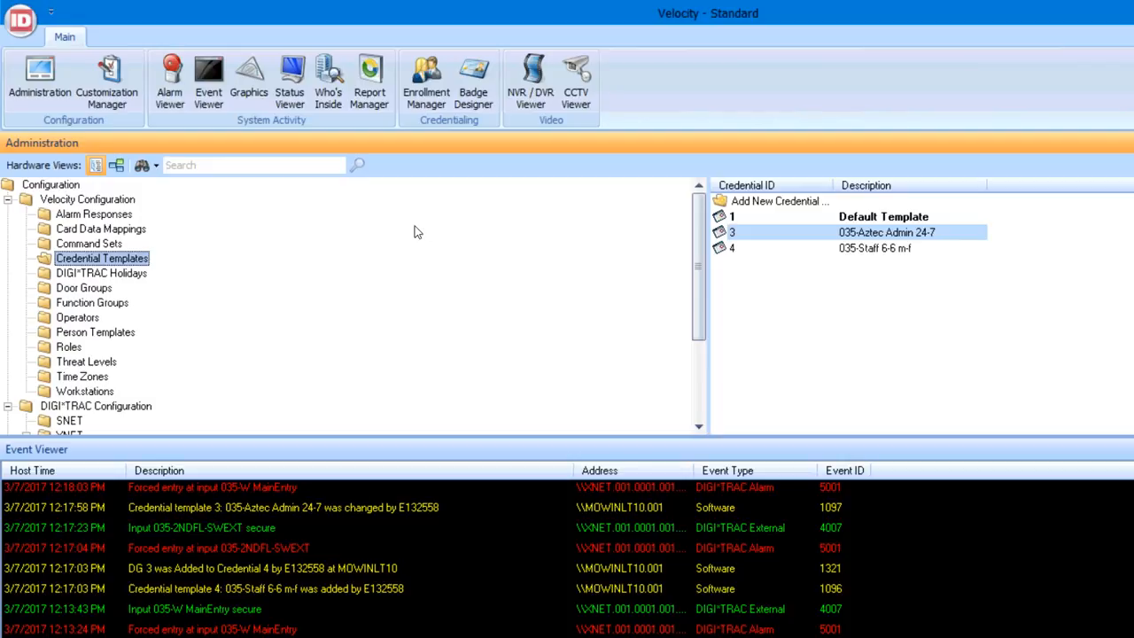